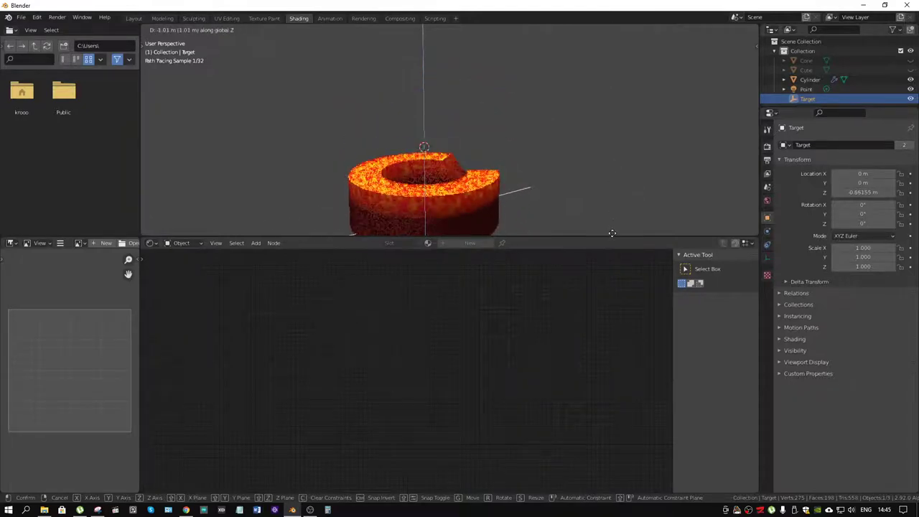
# Move the Target empty down and back up along the global Z axis, leaving it at about 0.04 m.
pyautogui.click(625, 153)
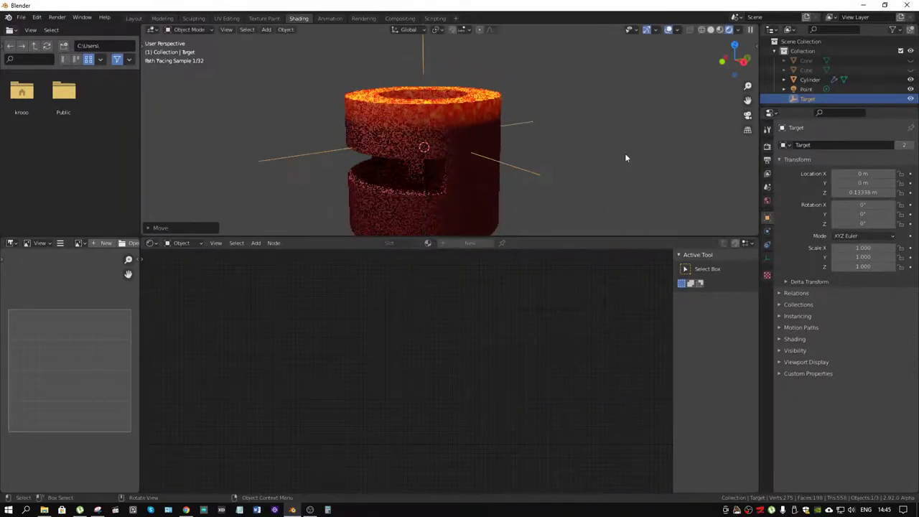
pyautogui.press('g')
pyautogui.press('z')
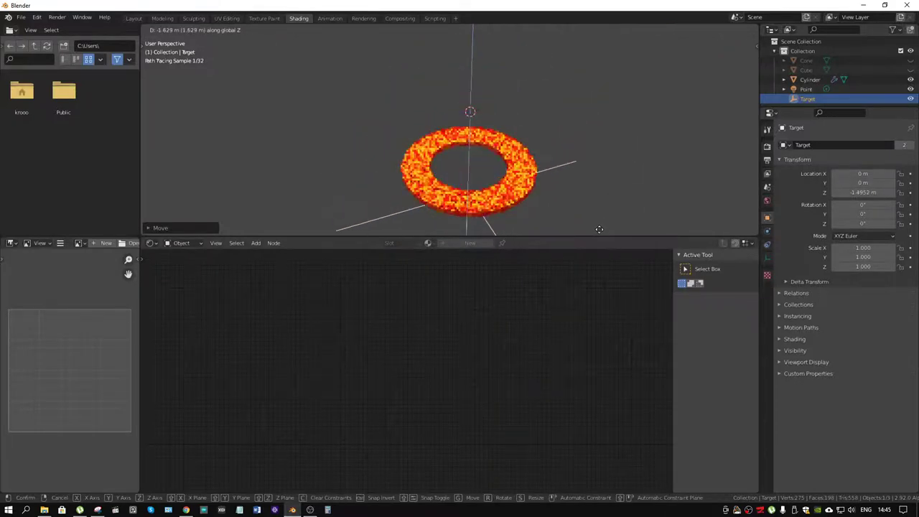
pyautogui.click(630, 127)
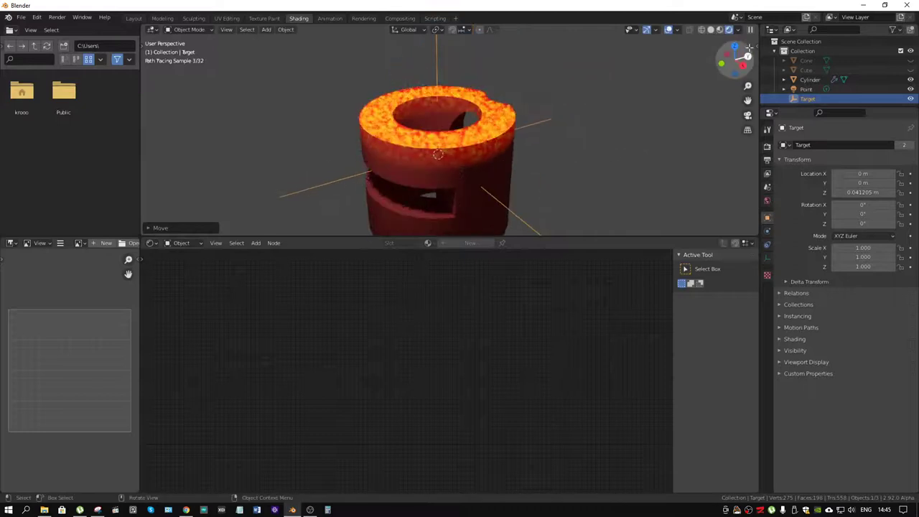
# Switch the render engine to Eevee and move the Target empty along the global Z axis to preview the burn effect.
pyautogui.click(767, 146)
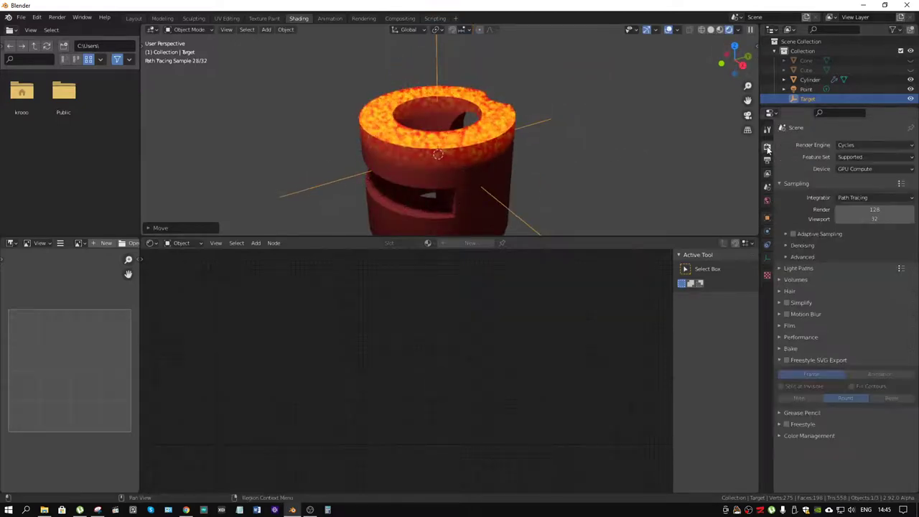
pyautogui.click(857, 146)
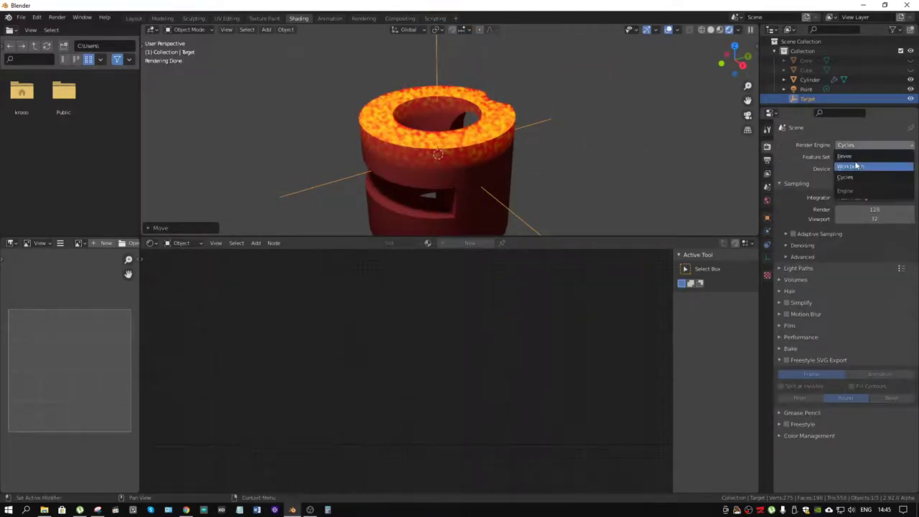
pyautogui.click(854, 157)
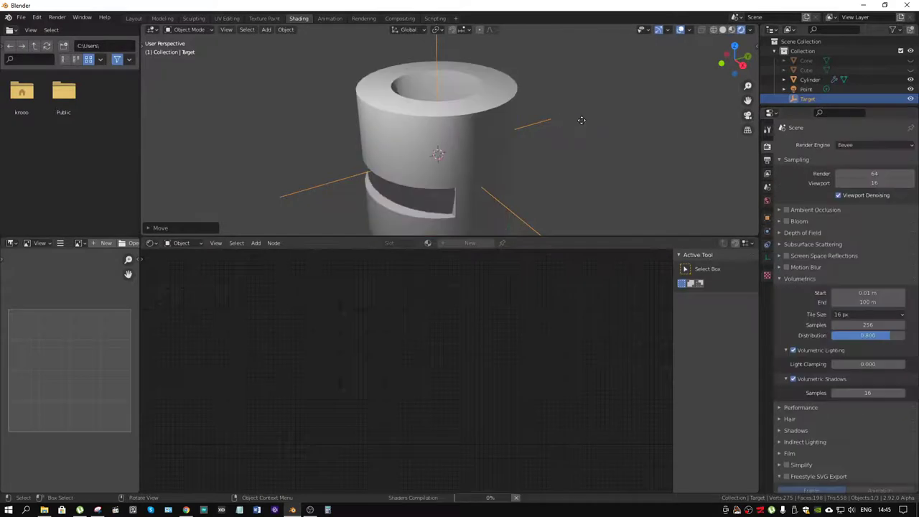
pyautogui.press('g')
pyautogui.press('z')
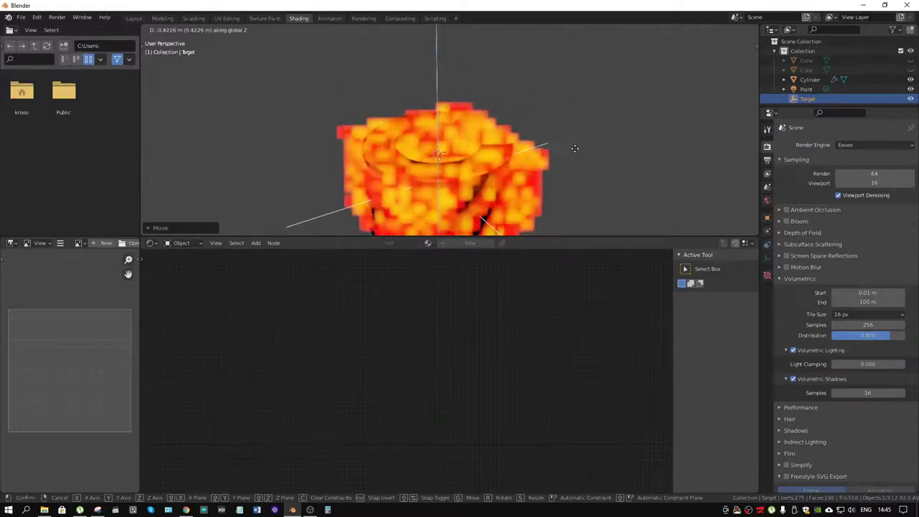
pyautogui.click(595, 132)
# Set the render engine to Cycles and view the cylinder from slightly above.
pyautogui.click(866, 144)
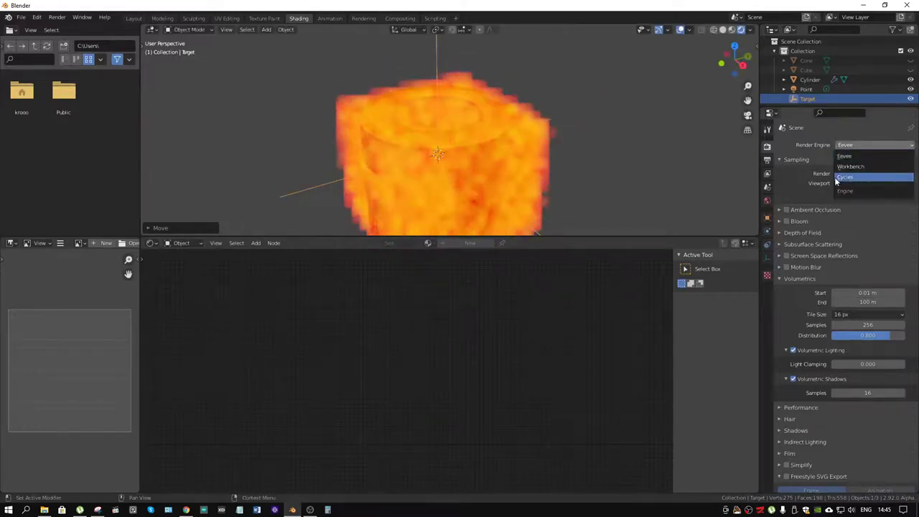
pyautogui.click(851, 178)
pyautogui.moveTo(562, 151); pyautogui.dragTo(607, 126, button='middle')
pyautogui.click(767, 130)
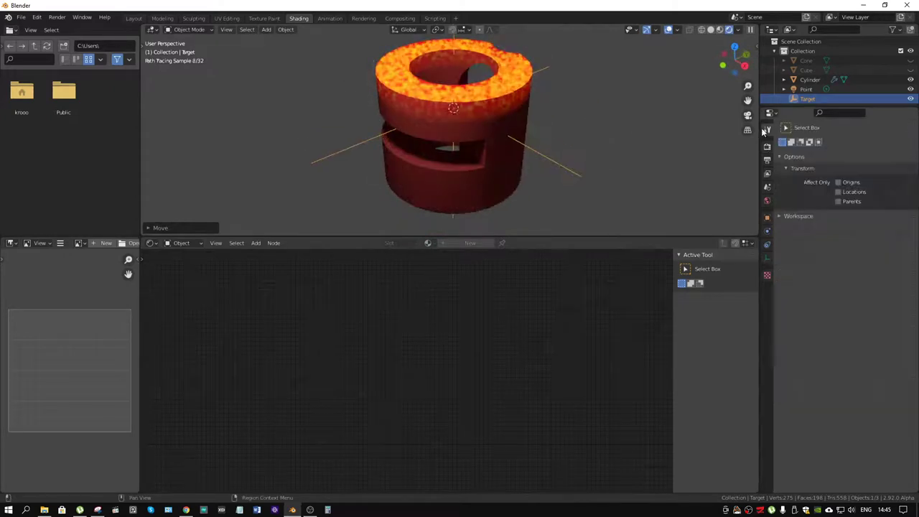
pyautogui.click(767, 145)
# Select the cylinder and examine its Burn_mat node network, from the Burn_pattern and Shaders groups through the mix shaders to the Material Output.
pyautogui.click(501, 173)
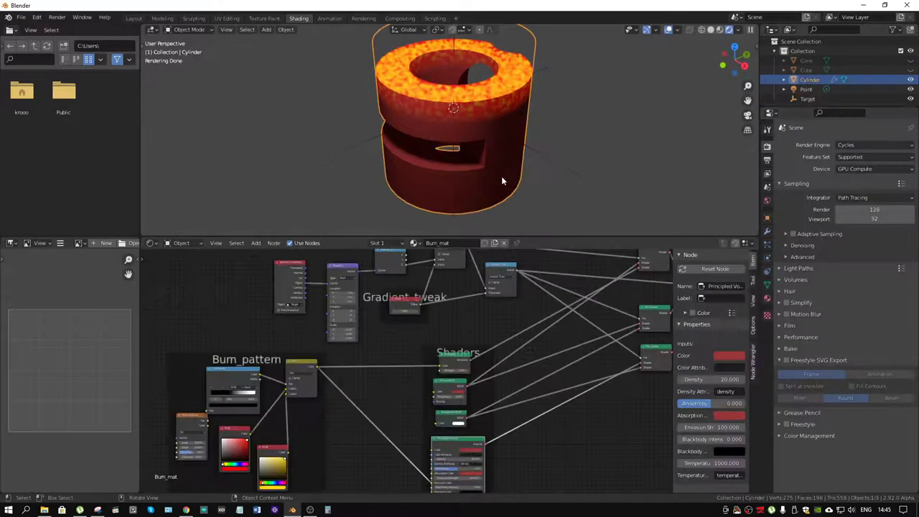
pyautogui.moveTo(378, 374); pyautogui.dragTo(447, 355, button='middle')
pyautogui.moveTo(525, 353); pyautogui.dragTo(325, 364, button='middle')
pyautogui.moveTo(523, 301); pyautogui.dragTo(467, 362, button='middle')
pyautogui.scroll(5, 508, 351)
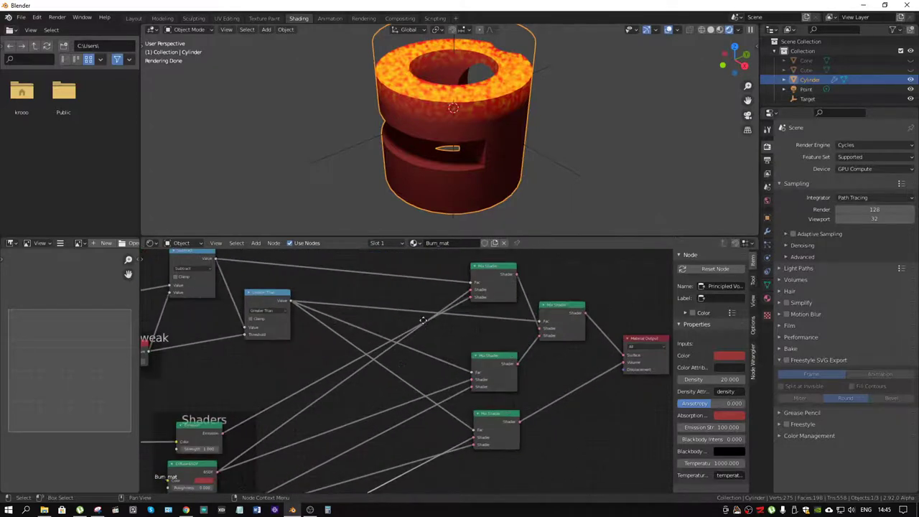
pyautogui.moveTo(424, 321); pyautogui.dragTo(476, 335, button='middle')
pyautogui.moveTo(353, 336); pyautogui.dragTo(523, 345, button='middle')
pyautogui.moveTo(496, 409); pyautogui.dragTo(566, 371, button='middle')
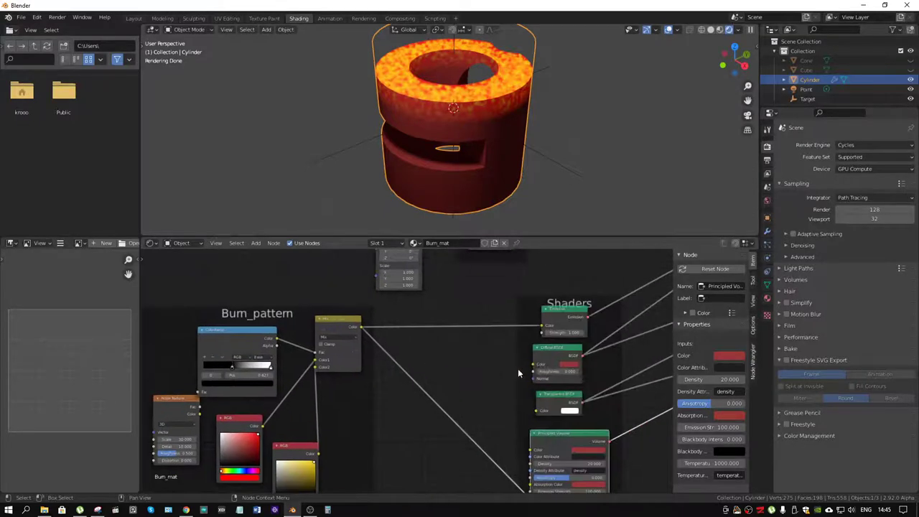
pyautogui.moveTo(424, 364); pyautogui.dragTo(537, 350, button='middle')
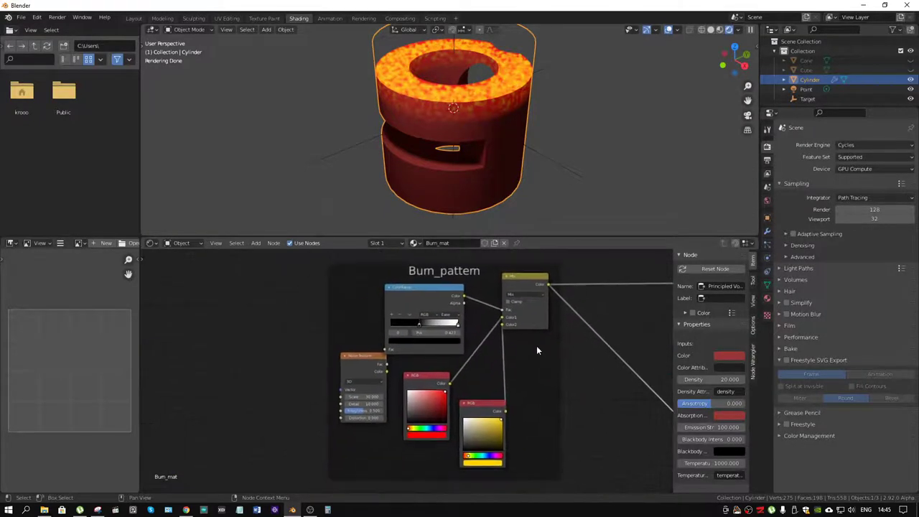
pyautogui.moveTo(600, 351); pyautogui.dragTo(517, 360, button='middle')
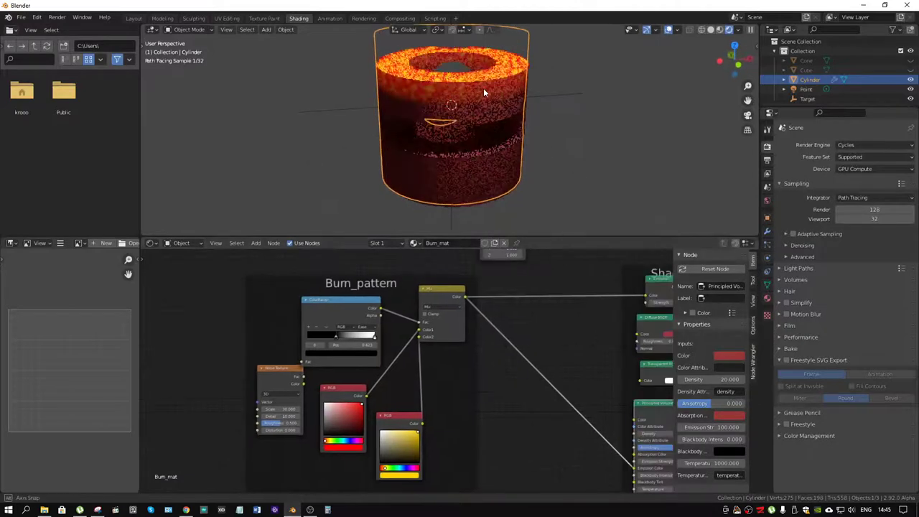
pyautogui.moveTo(425, 90); pyautogui.dragTo(362, 102, button='middle')
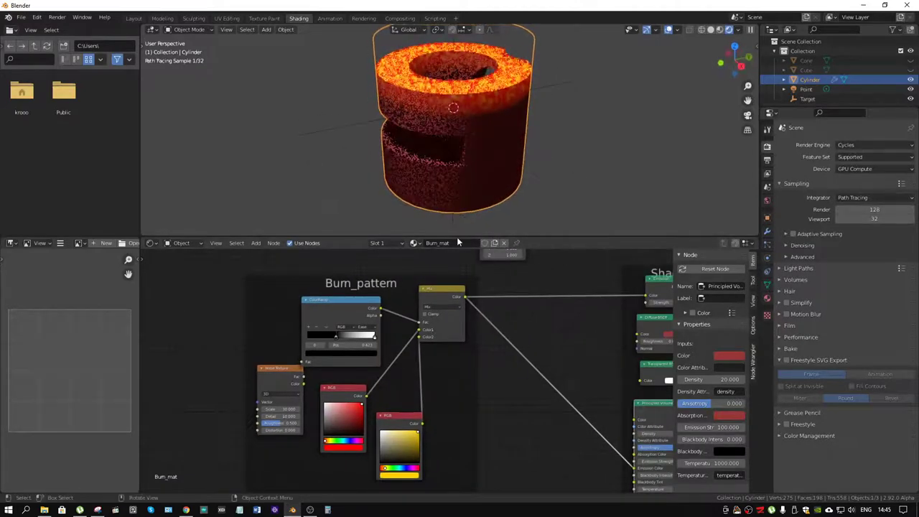
# Spread out the Burn_pattern nodes by moving Noise Texture away from the ColorRamp and Mix farther from the RGB nodes.
pyautogui.moveTo(471, 311); pyautogui.dragTo(497, 306, button='middle')
pyautogui.scroll(4, 363, 368)
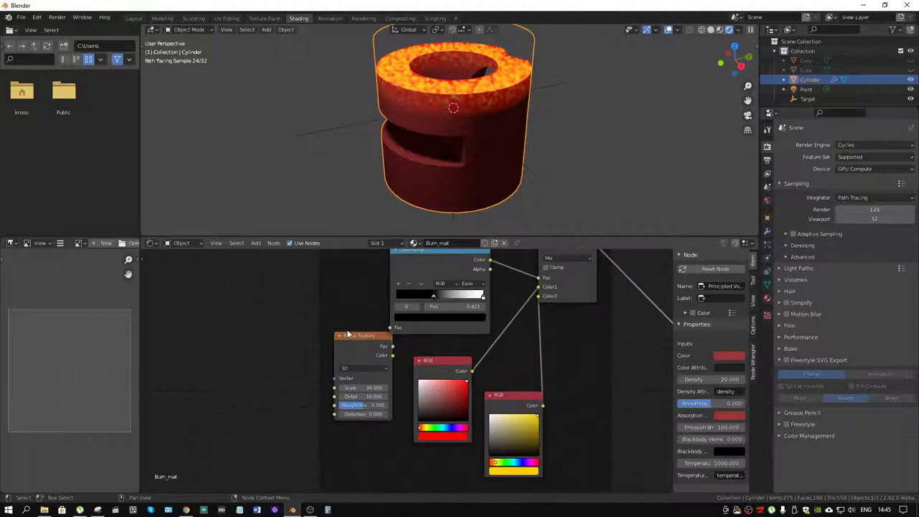
pyautogui.moveTo(348, 331); pyautogui.dragTo(316, 321)
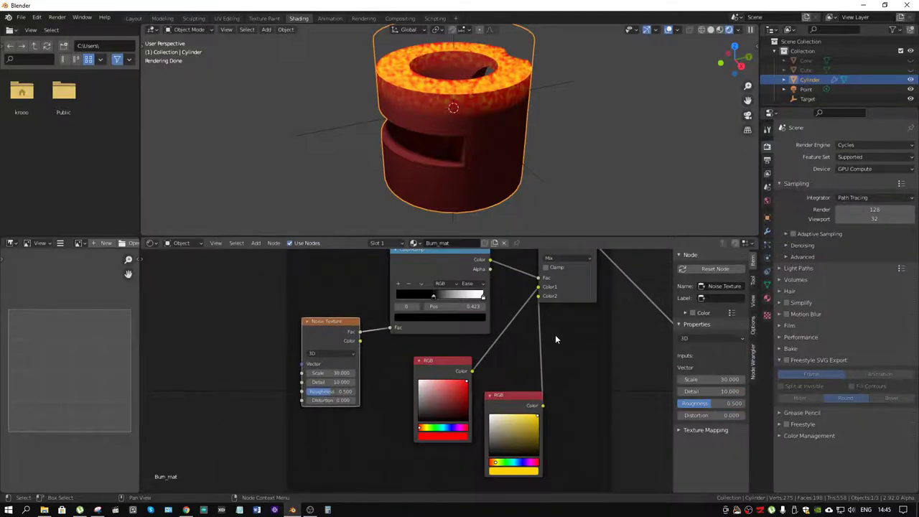
pyautogui.moveTo(555, 334); pyautogui.dragTo(496, 364, button='middle')
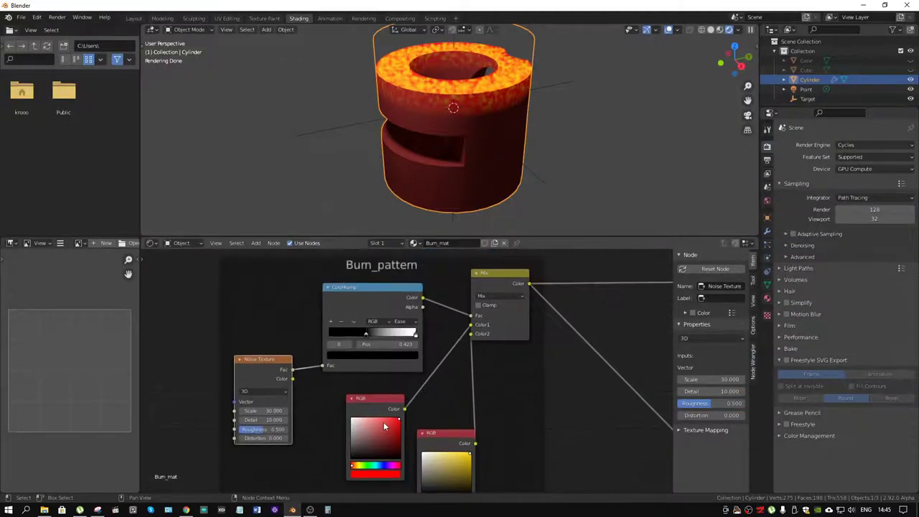
pyautogui.scroll(-1, 431, 325)
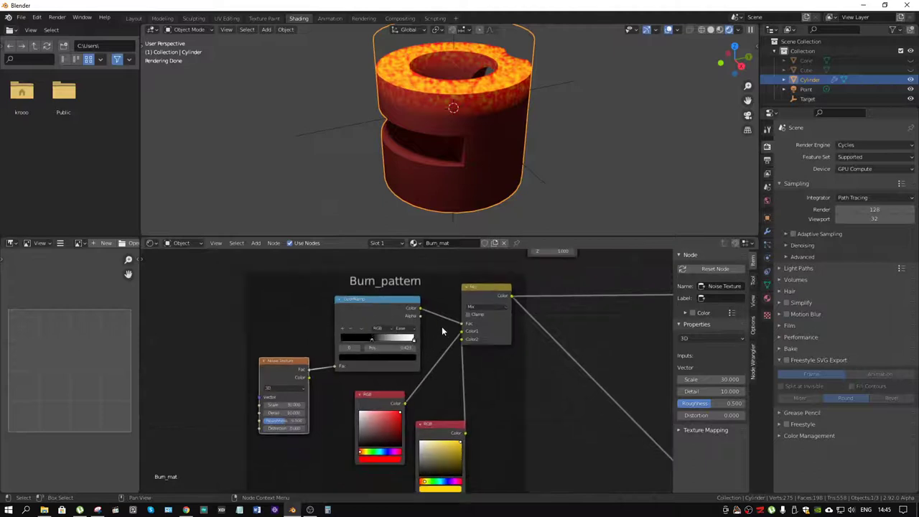
pyautogui.moveTo(481, 300); pyautogui.dragTo(497, 293)
# Inspect the burn pattern on the cylinder up close, and look over the nodes in the Shaders group.
pyautogui.scroll(4, 488, 117)
pyautogui.scroll(-3, 496, 126)
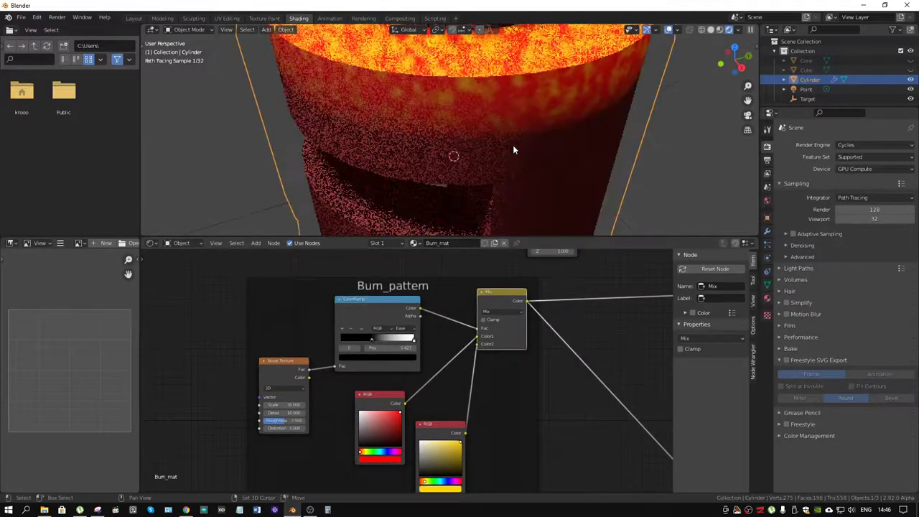
pyautogui.moveTo(513, 145); pyautogui.dragTo(556, 111, button='middle')
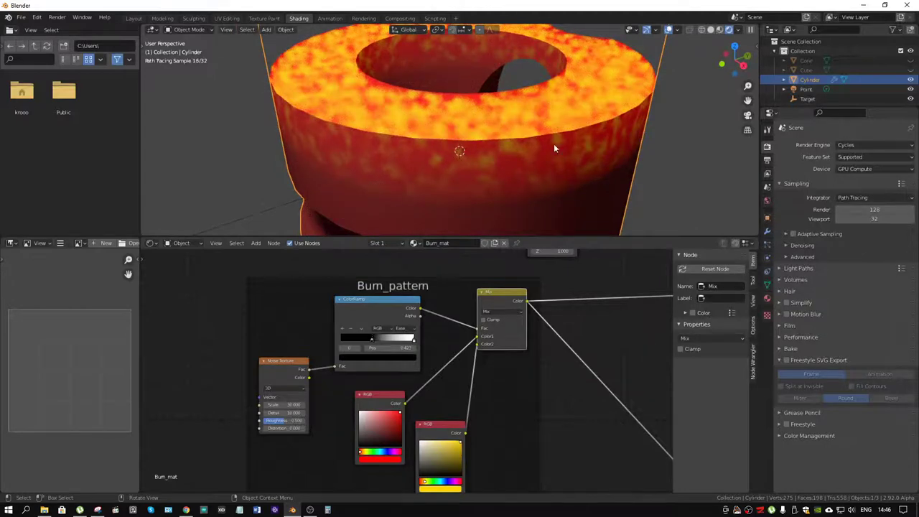
pyautogui.scroll(-4, 525, 135)
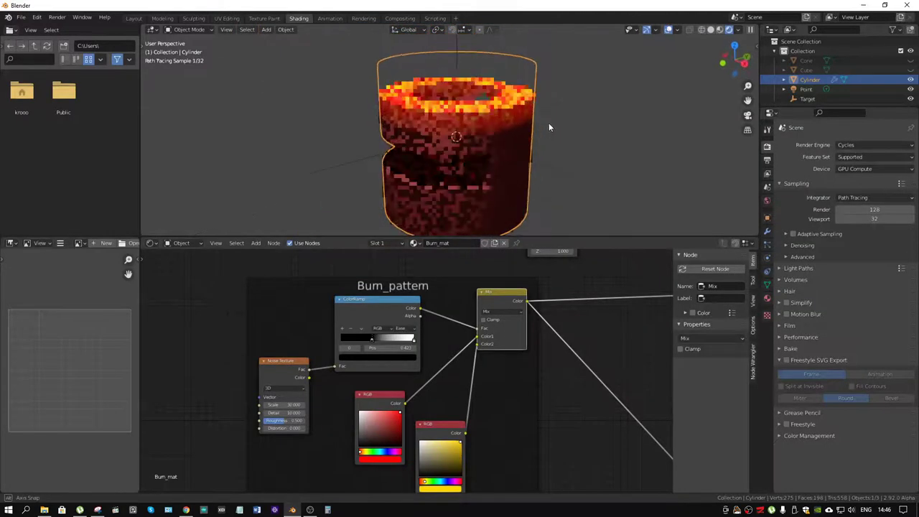
pyautogui.scroll(-1, 546, 337)
pyautogui.scroll(-2, 545, 336)
pyautogui.moveTo(589, 324); pyautogui.dragTo(314, 337, button='middle')
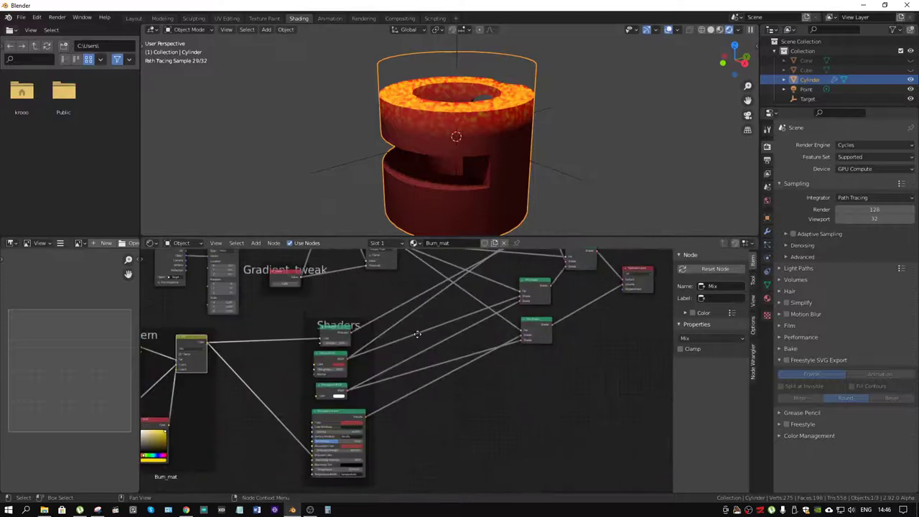
pyautogui.moveTo(418, 334); pyautogui.dragTo(513, 395, button='middle')
pyautogui.scroll(5, 456, 375)
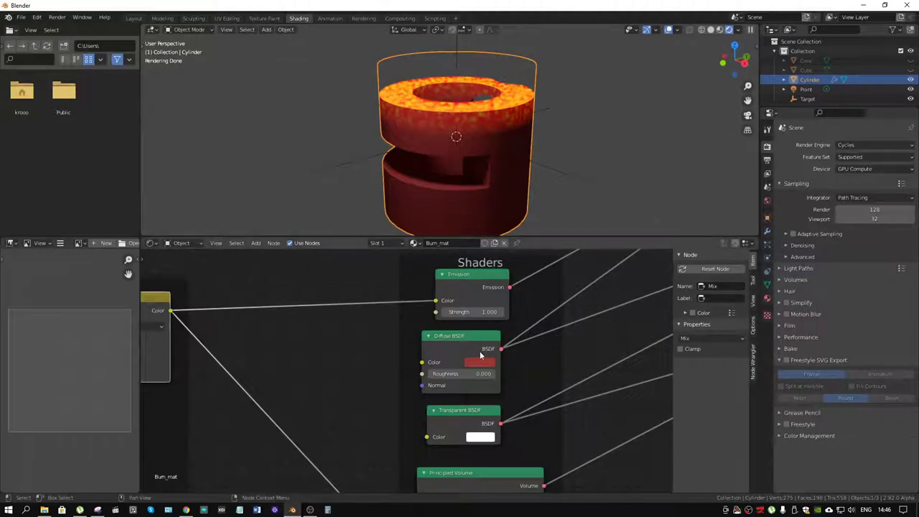
# Align the Diffuse BSDF and Transparent BSDF nodes beneath the Emission node in the Shaders group.
pyautogui.click(456, 338)
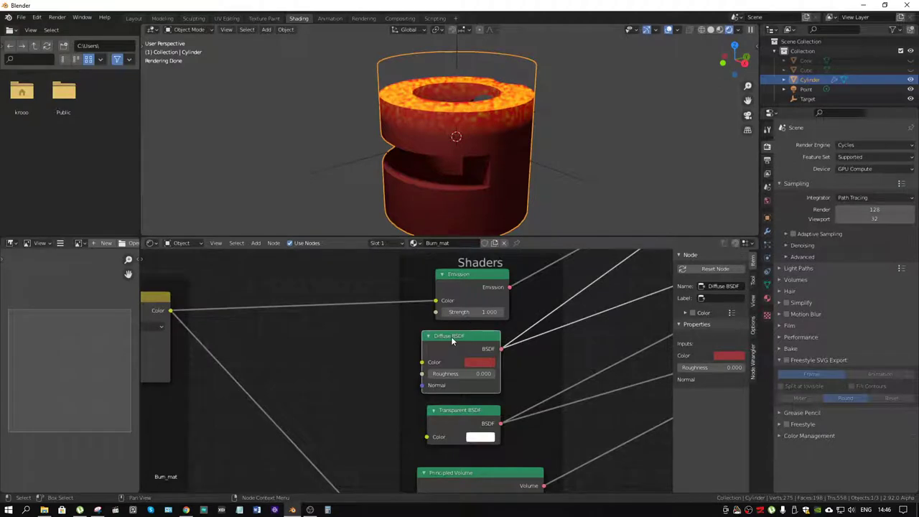
pyautogui.moveTo(452, 337); pyautogui.dragTo(466, 334)
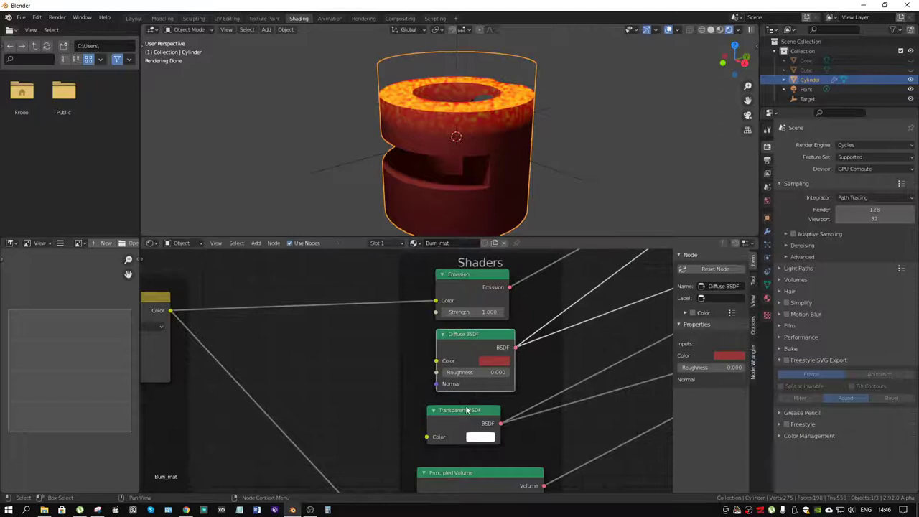
pyautogui.moveTo(466, 410); pyautogui.dragTo(479, 410)
# Inspect the transition from the glowing burn edge to the diffuse surface on the cylinder.
pyautogui.moveTo(478, 286); pyautogui.dragTo(425, 328, button='middle')
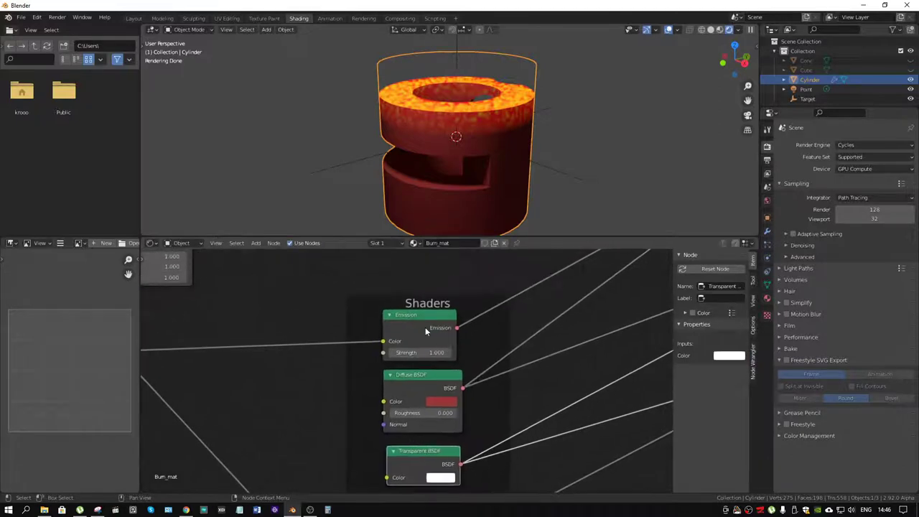
pyautogui.scroll(3, 491, 115)
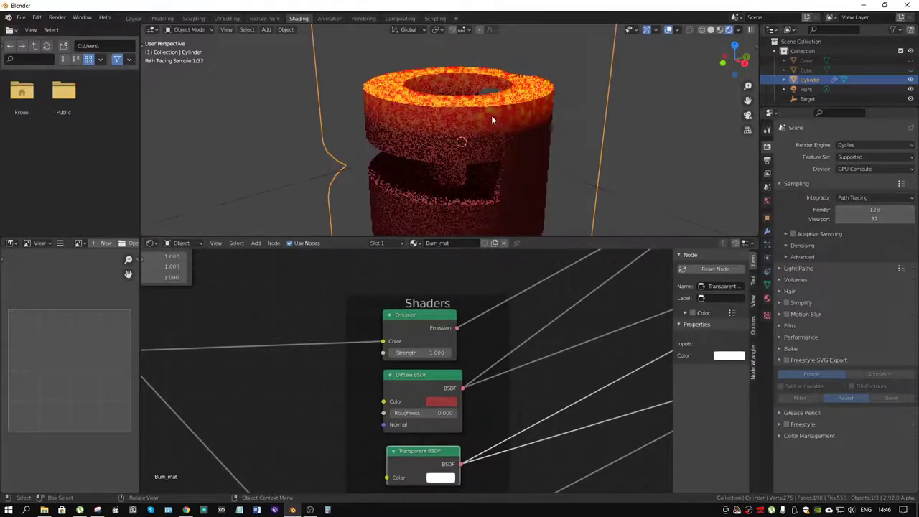
pyautogui.moveTo(491, 115); pyautogui.dragTo(548, 68, button='middle')
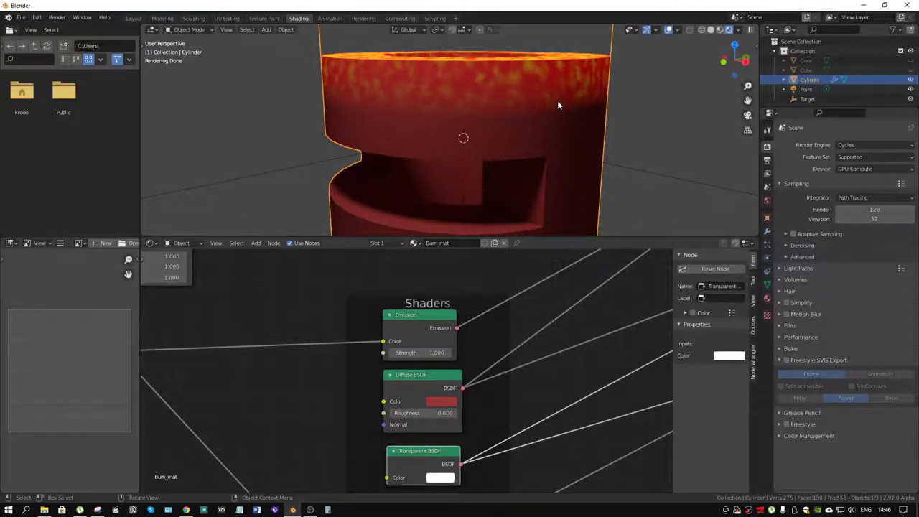
pyautogui.scroll(-3, 558, 101)
pyautogui.moveTo(563, 100); pyautogui.dragTo(545, 119, button='middle')
pyautogui.scroll(-3, 501, 311)
# Slightly adjust the Gradient_tweak Value node that feeds the Subtract and Greater Than nodes.
pyautogui.moveTo(501, 314); pyautogui.dragTo(501, 353, button='middle')
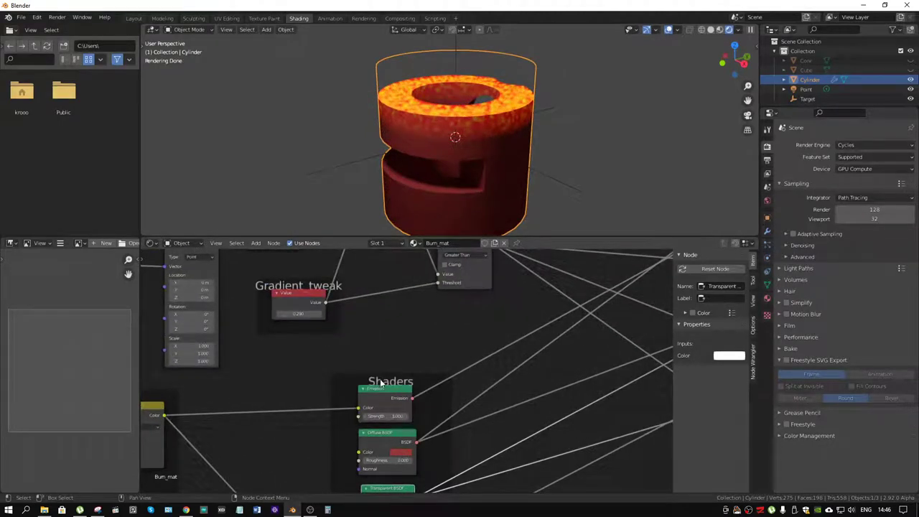
pyautogui.scroll(-3, 390, 365)
pyautogui.moveTo(406, 303); pyautogui.dragTo(441, 339, button='middle')
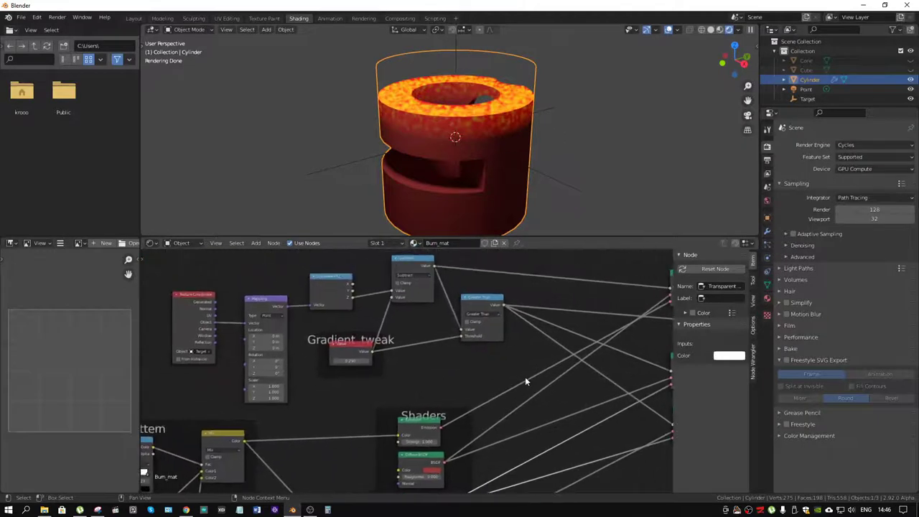
pyautogui.scroll(5, 445, 346)
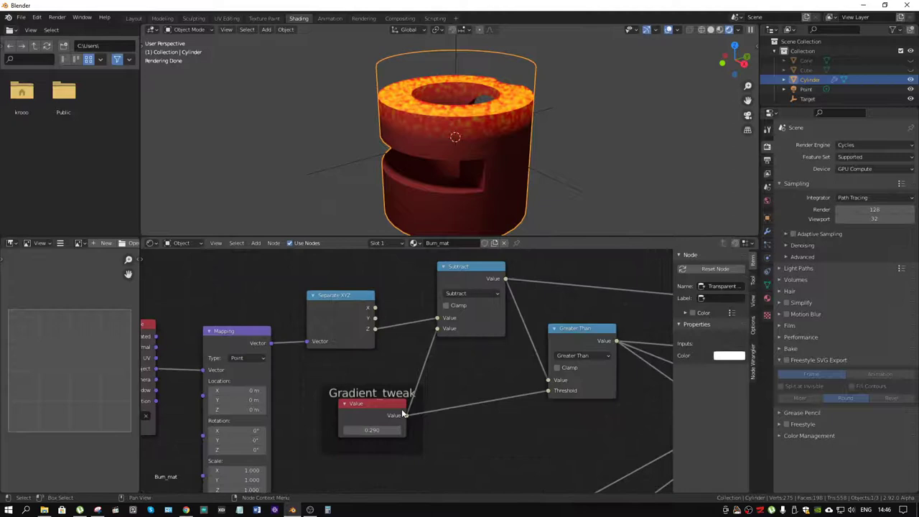
pyautogui.scroll(2, 402, 413)
pyautogui.moveTo(451, 369)
pyautogui.mouseDown()
pyautogui.moveTo(459, 369)
pyautogui.moveTo(430, 369)
pyautogui.moveTo(452, 369)
pyautogui.mouseUp()
# Move the Target empty down and back up along global Z to sweep the burn line through the cylinder.
pyautogui.moveTo(325, 367); pyautogui.dragTo(582, 411, button='middle')
pyautogui.scroll(1, 381, 281)
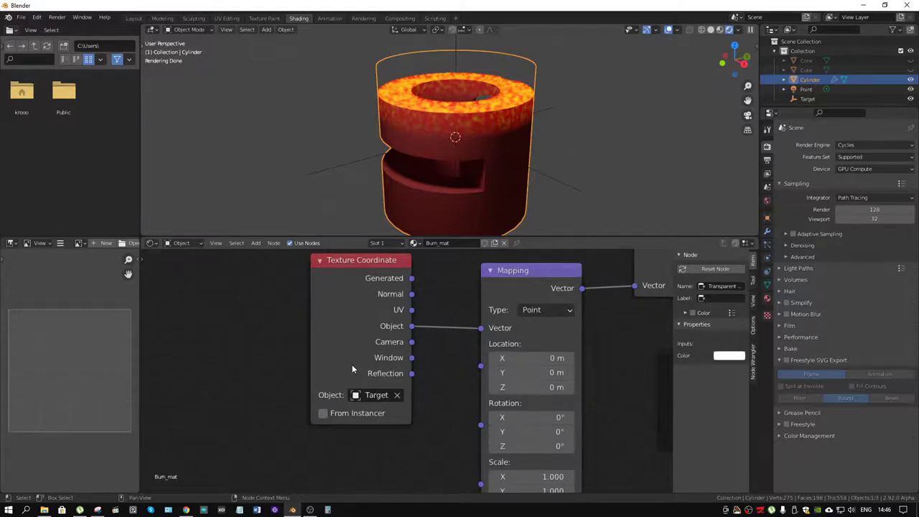
pyautogui.click(543, 174)
pyautogui.scroll(-2, 608, 189)
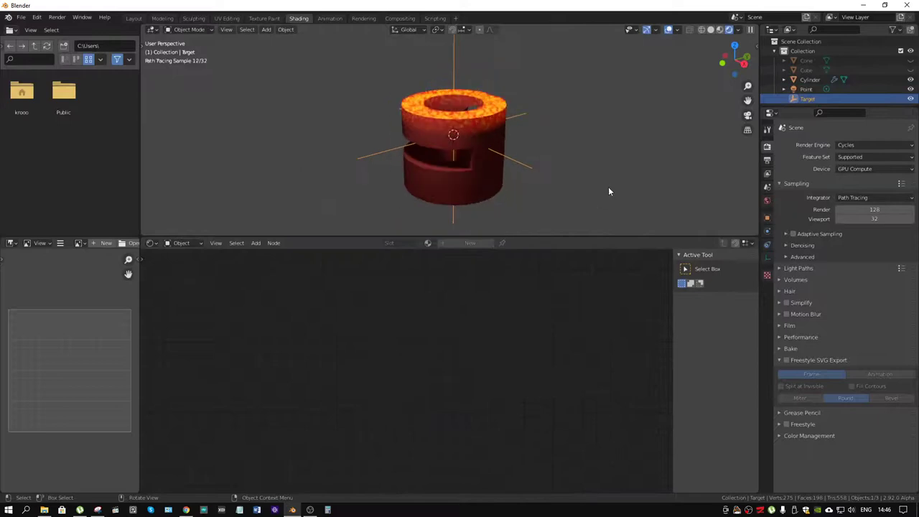
pyautogui.press('g')
pyautogui.press('z')
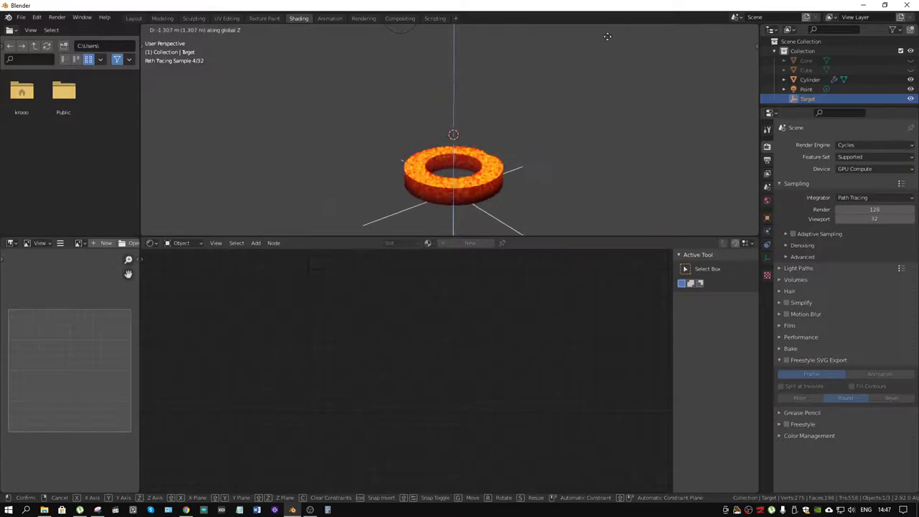
pyautogui.click(602, 182)
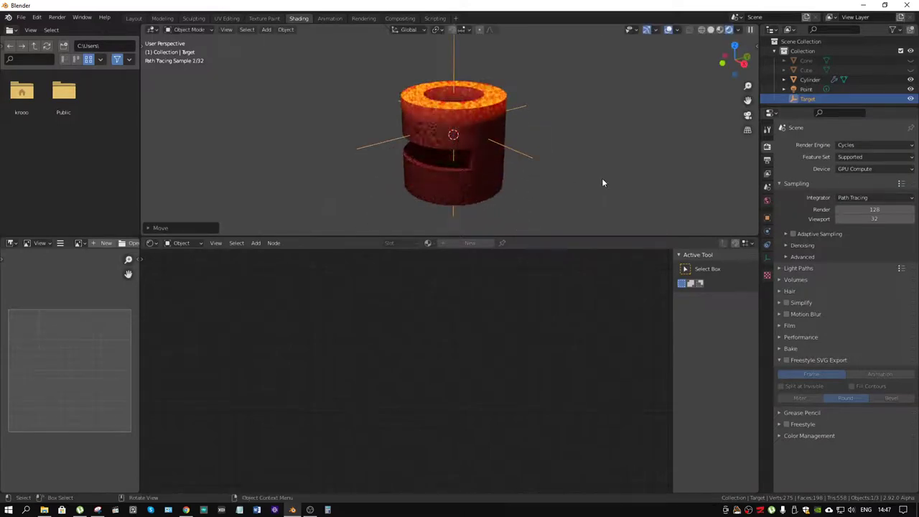
# Check the Texture Coordinate node's Target object, and try moving the Target empty along global Z to preview the burn.
pyautogui.click(477, 182)
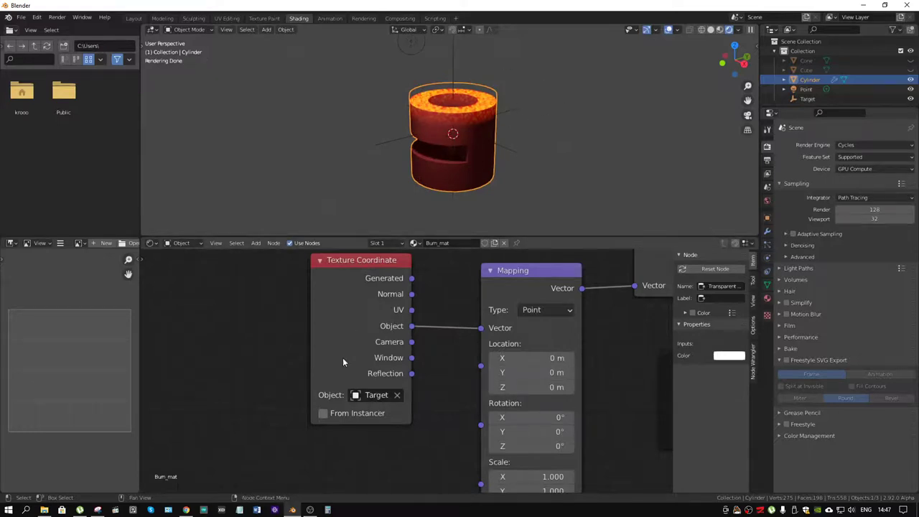
pyautogui.moveTo(557, 127); pyautogui.dragTo(575, 94, button='middle')
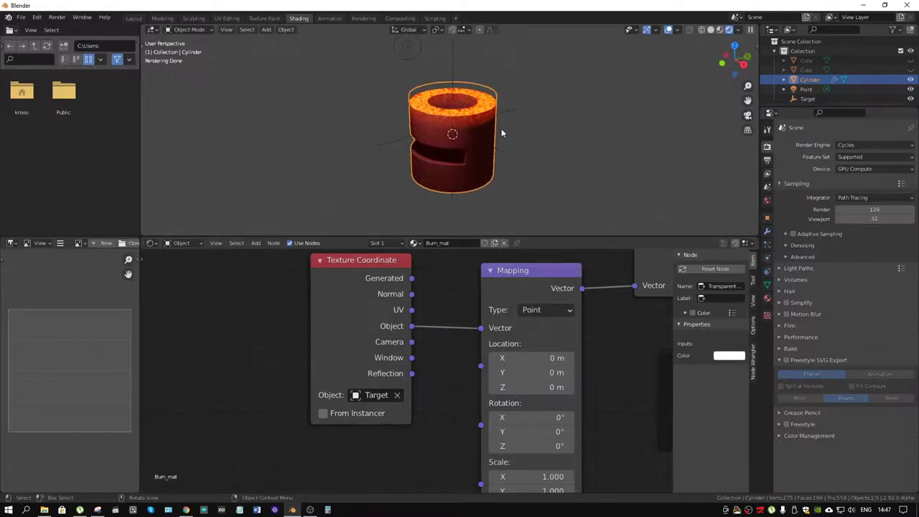
pyautogui.click(531, 143)
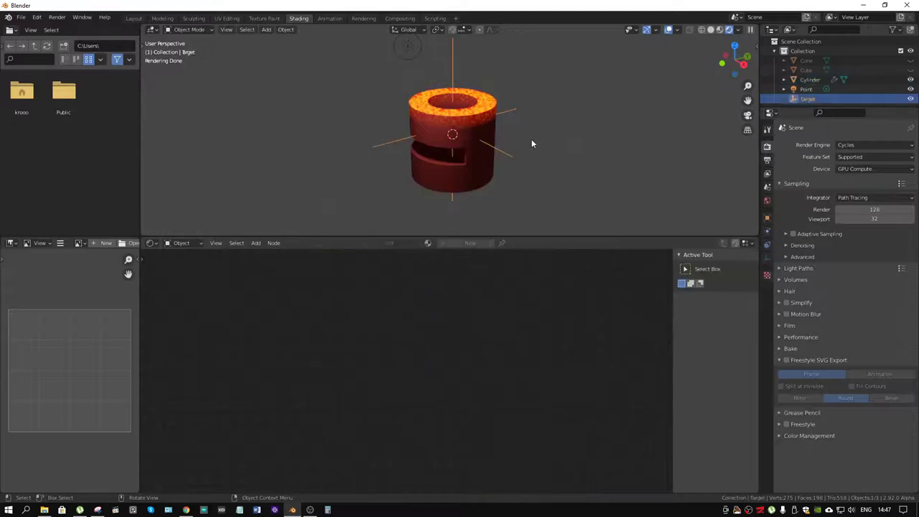
pyautogui.press('z')
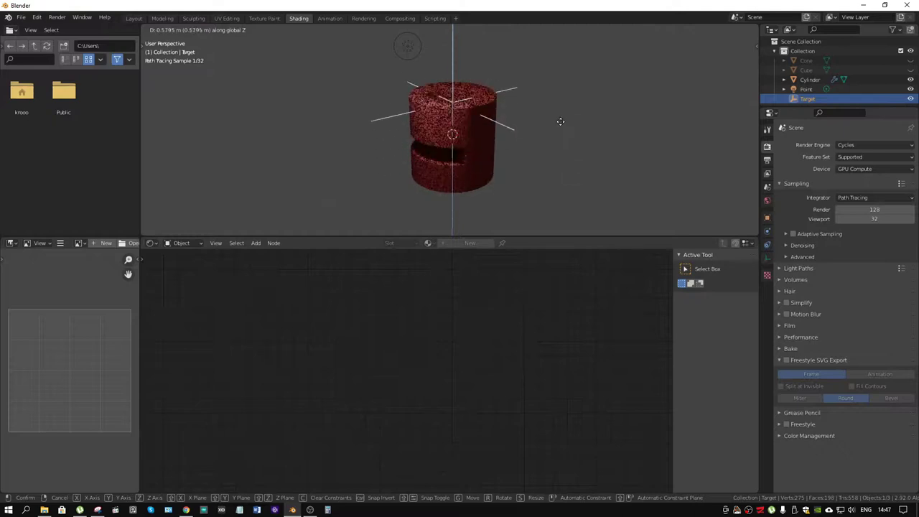
pyautogui.click(564, 133)
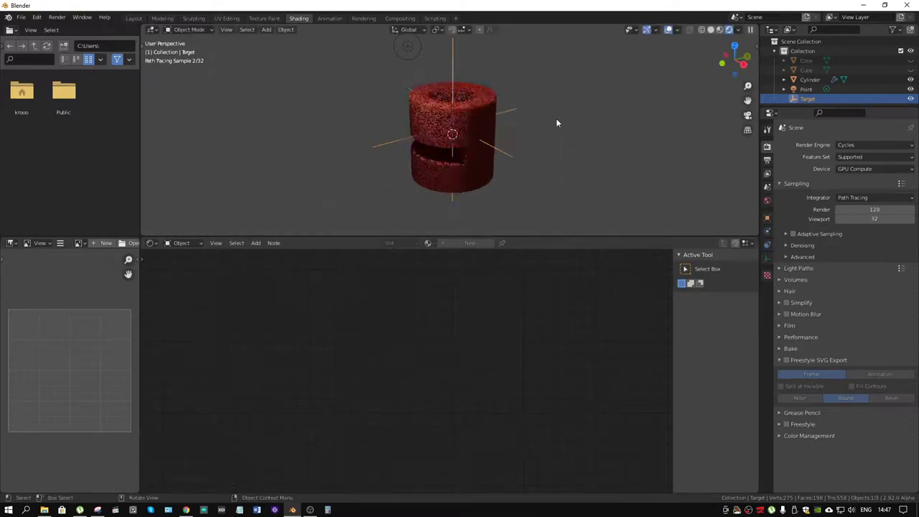
# Look over the cylinder's complete Burn_mat node tree and switch the render engine to Eevee.
pyautogui.click(455, 193)
pyautogui.scroll(-5, 506, 306)
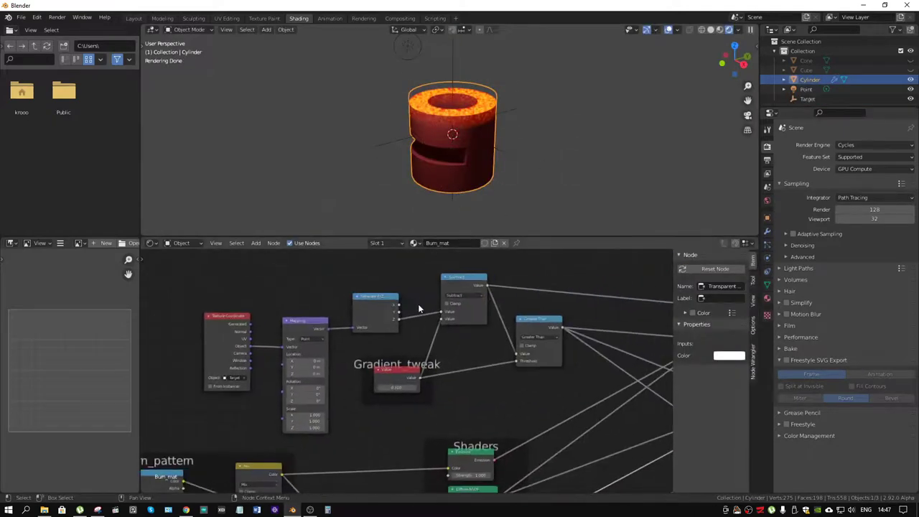
pyautogui.moveTo(495, 325); pyautogui.dragTo(497, 286, button='middle')
pyautogui.scroll(-3, 497, 287)
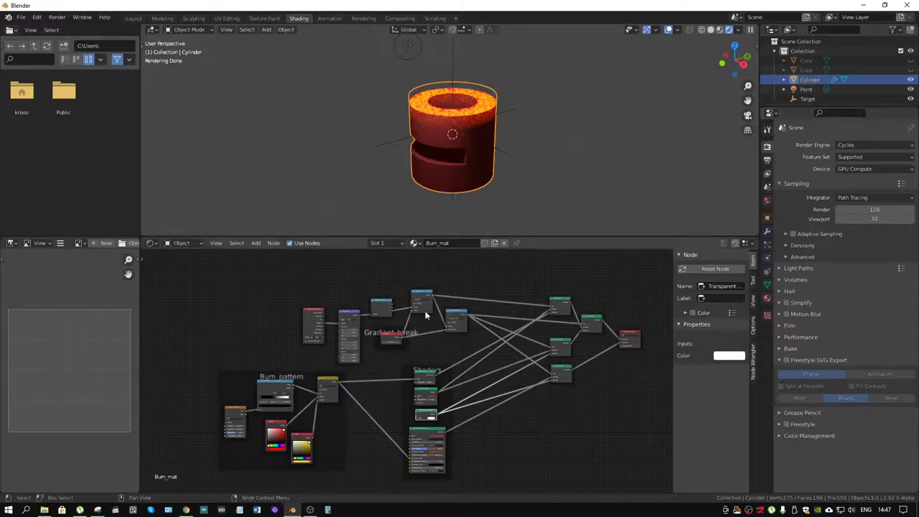
pyautogui.click(851, 145)
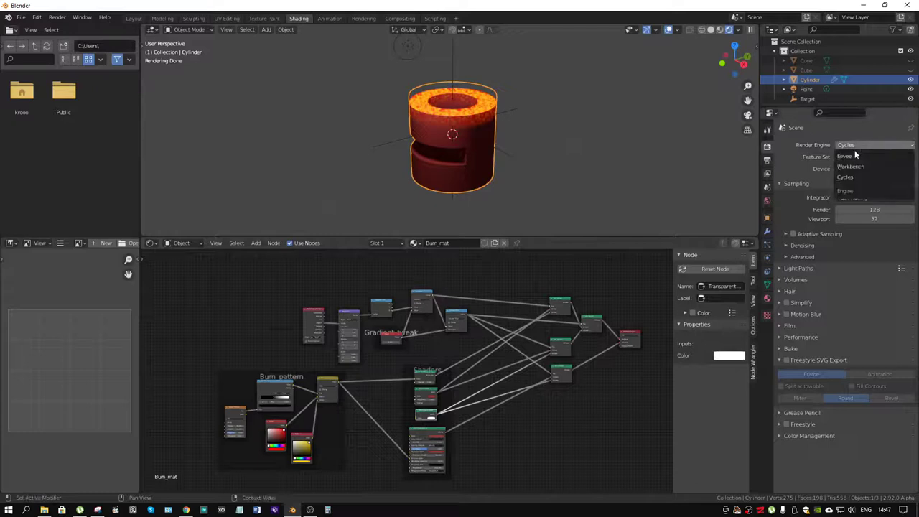
pyautogui.click(860, 156)
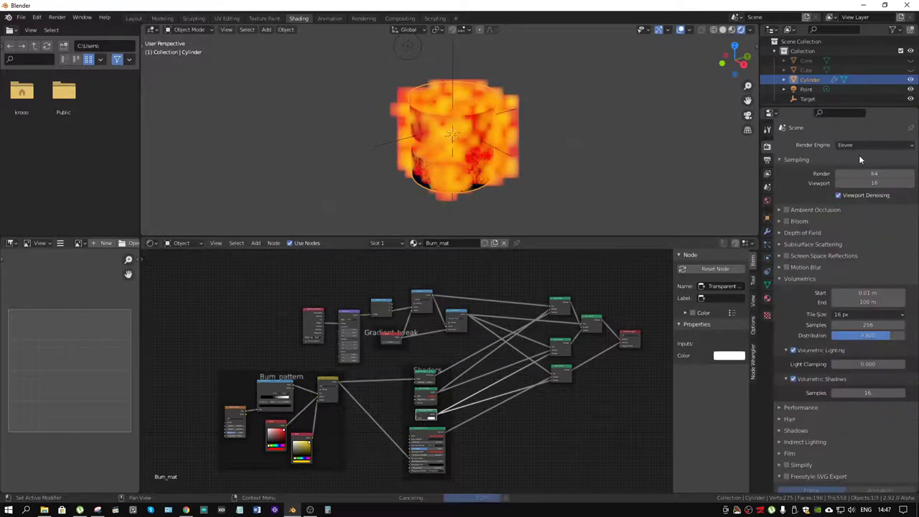
# Disconnect the lowest Mix Shader from the Volume input of the Material Output node.
pyautogui.scroll(2, 601, 388)
pyautogui.moveTo(601, 388); pyautogui.dragTo(364, 396, button='middle')
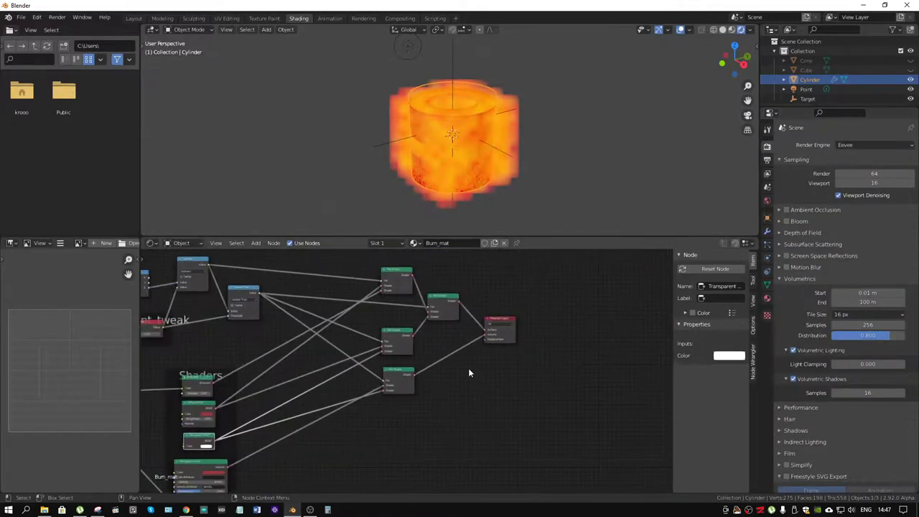
pyautogui.scroll(2, 503, 352)
pyautogui.moveTo(524, 323); pyautogui.dragTo(510, 336)
# Try moving the Target empty along global Z and freely to preview the surface-only burn in Eevee.
pyautogui.scroll(3, 547, 164)
pyautogui.click(603, 146)
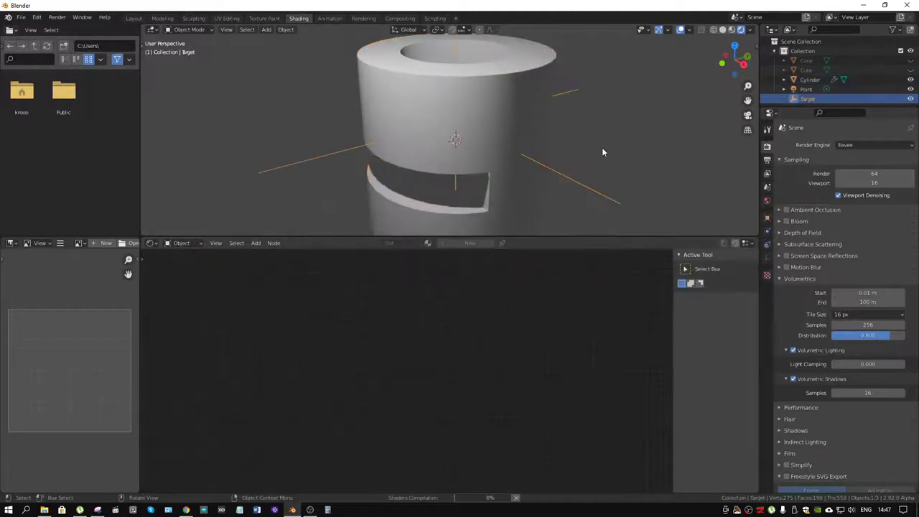
pyautogui.scroll(-4, 605, 144)
pyautogui.press('g')
pyautogui.press('z')
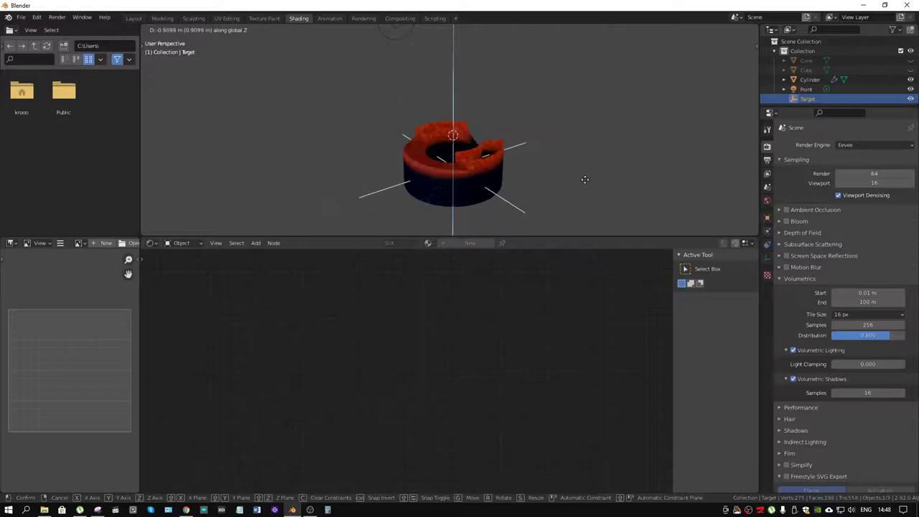
pyautogui.press('z')
pyautogui.press('z')
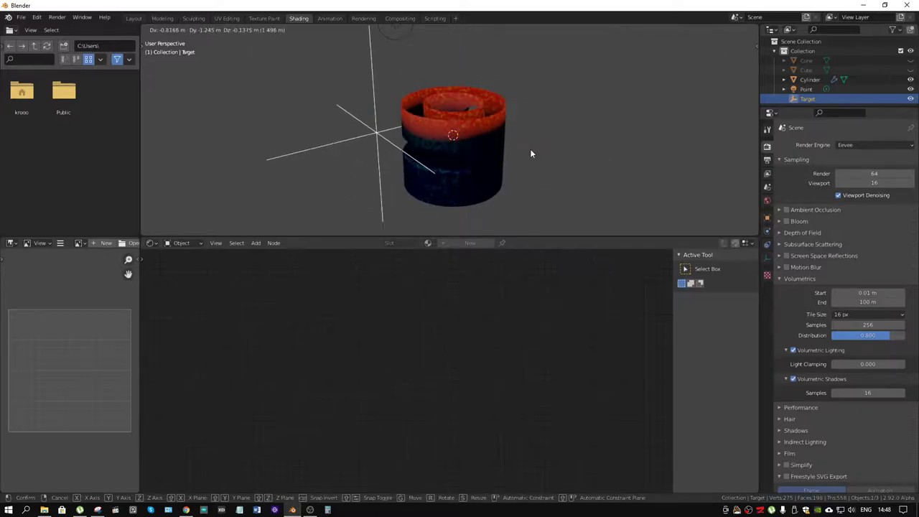
pyautogui.click(531, 149)
# Inspect the cylinder up close in Eevee and try lowering the Target empty about 1.2 m along global Z.
pyautogui.scroll(7, 530, 147)
pyautogui.scroll(-7, 558, 128)
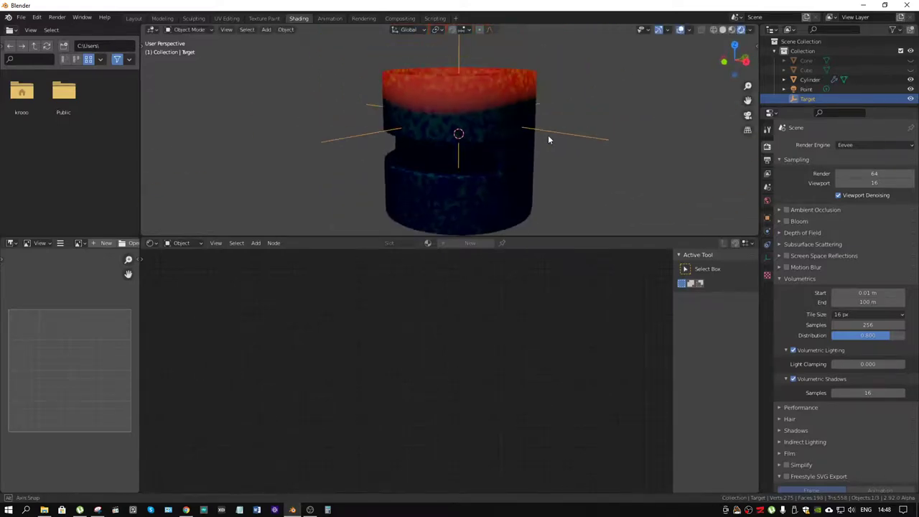
pyautogui.press('g')
pyautogui.press('z')
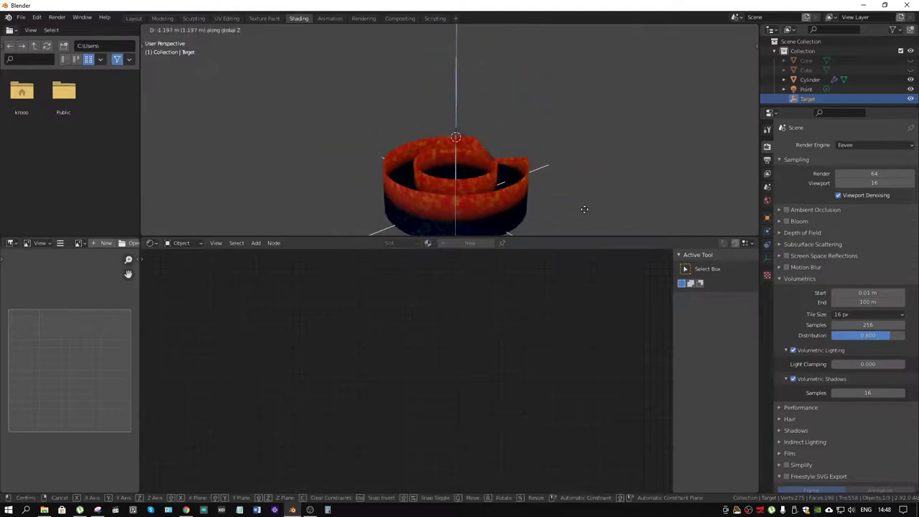
pyautogui.click(584, 152)
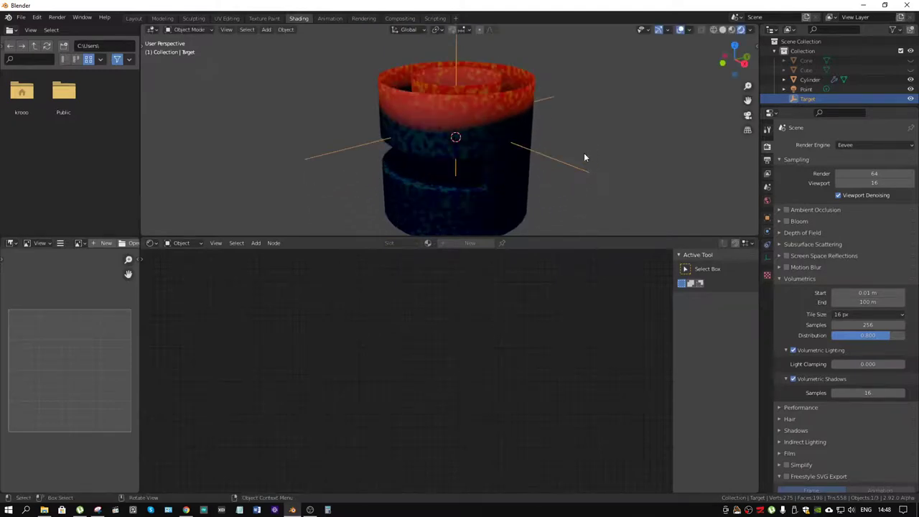
# Examine how the cylinder's Gradient_tweak, Greater Than and Shaders nodes feed the Mix Shader nodes in Burn_mat.
pyautogui.click(518, 199)
pyautogui.scroll(-2, 495, 316)
pyautogui.moveTo(495, 316); pyautogui.dragTo(736, 286, button='middle')
pyautogui.moveTo(513, 329); pyautogui.dragTo(438, 374, button='middle')
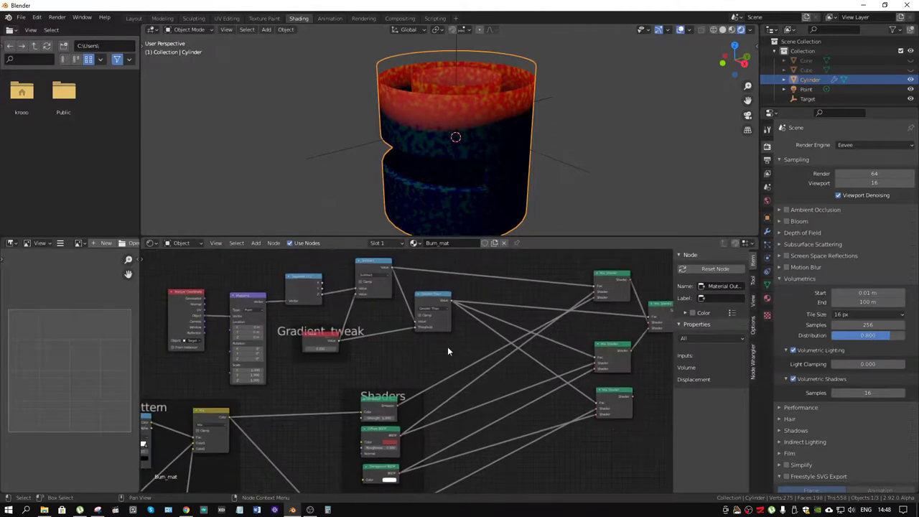
pyautogui.moveTo(444, 314); pyautogui.dragTo(410, 357, button='middle')
pyautogui.scroll(2, 410, 357)
pyautogui.scroll(-1, 411, 357)
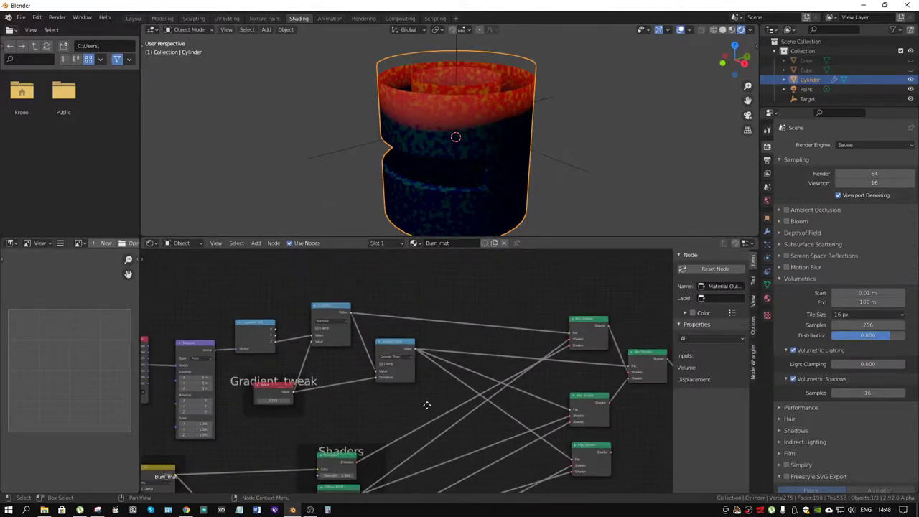
pyautogui.moveTo(426, 405); pyautogui.dragTo(594, 242, button='middle')
pyautogui.moveTo(574, 294); pyautogui.dragTo(410, 423, button='middle')
# Try lowering the Target empty about 0.43 m along global Z to view the burn edge from above.
pyautogui.scroll(-2, 550, 114)
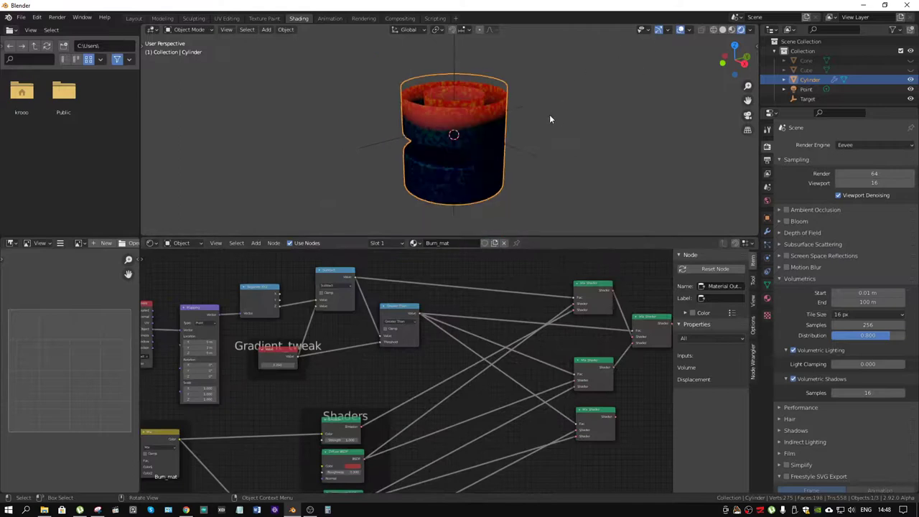
pyautogui.moveTo(550, 115); pyautogui.dragTo(551, 141, button='middle')
pyautogui.click(532, 166)
pyautogui.press('g')
pyautogui.press('z')
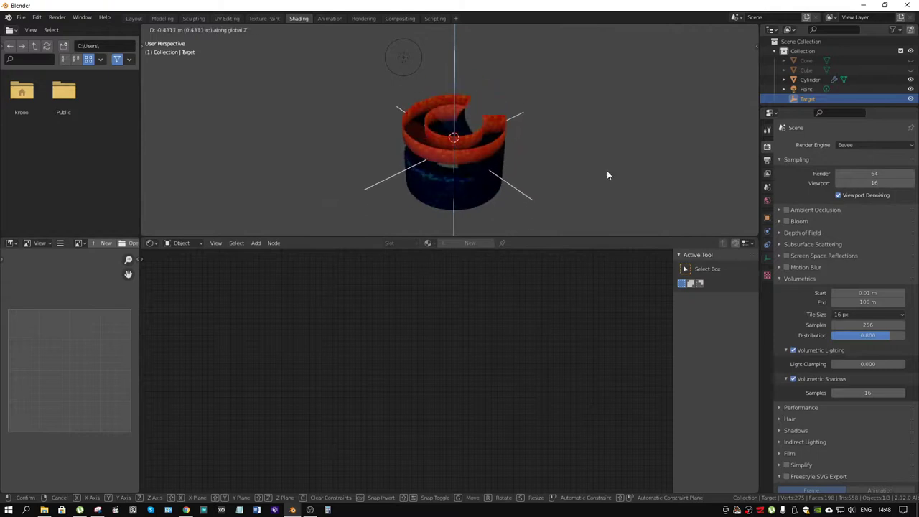
pyautogui.rightClick(607, 174)
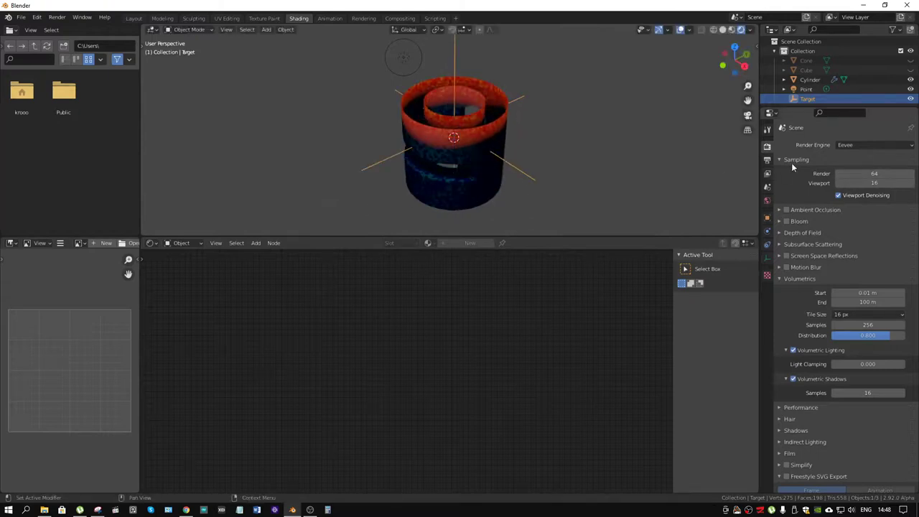
# Set the render engine to Cycles and inspect the glowing rim of the cylinder up close.
pyautogui.click(861, 144)
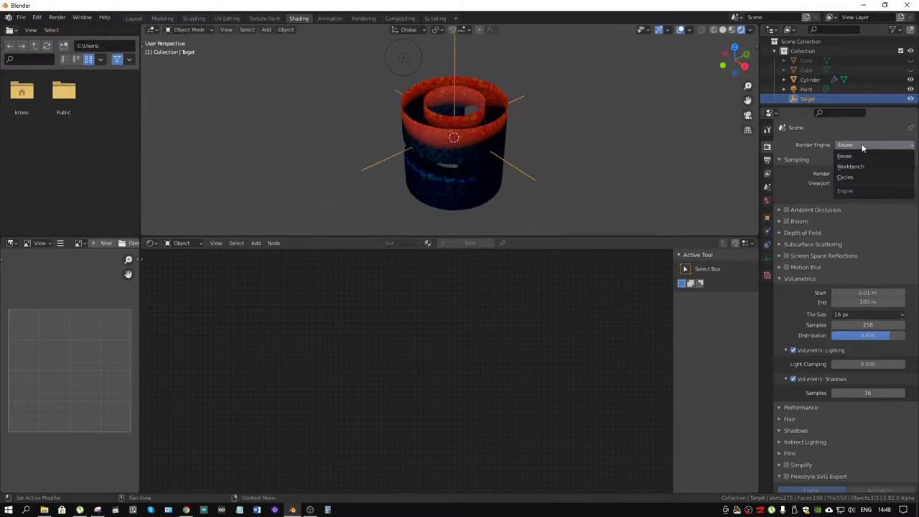
pyautogui.click(845, 177)
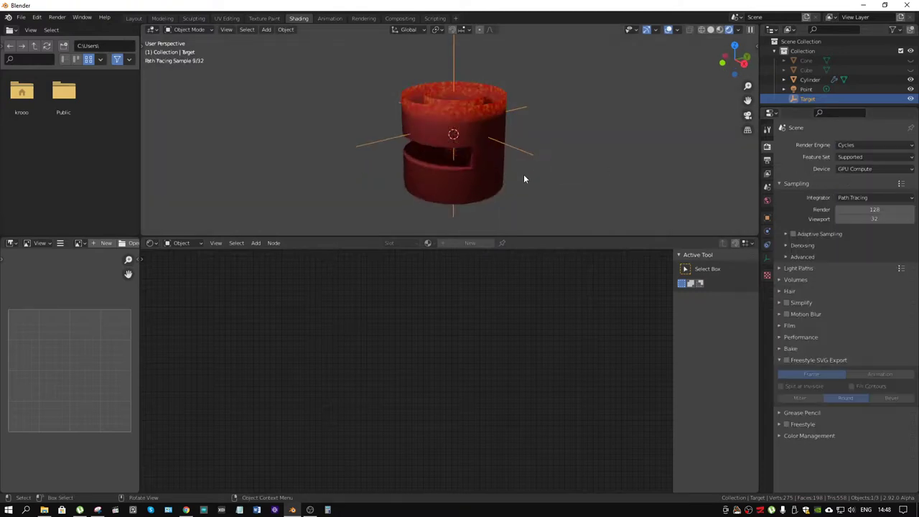
pyautogui.scroll(4, 552, 123)
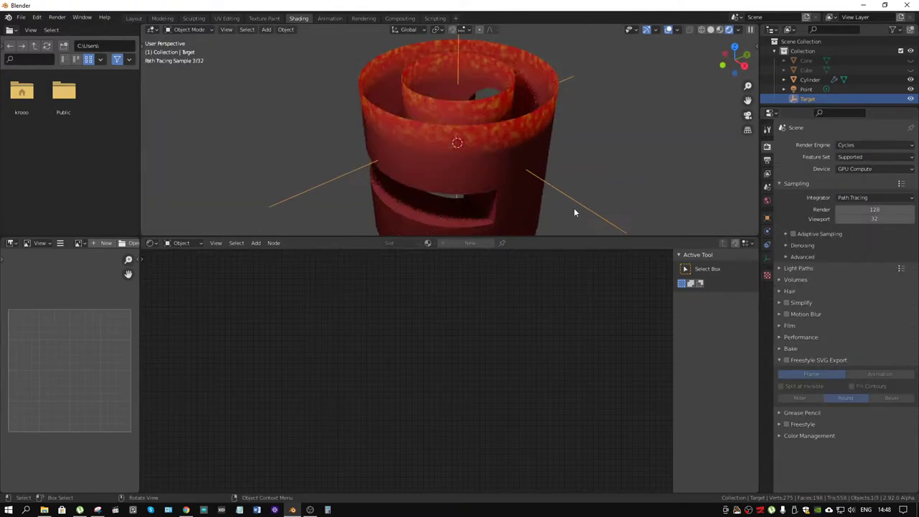
# Lower the Target empty along global Z so more of the cylinder's upper part burns away.
pyautogui.press('g')
pyautogui.press('z')
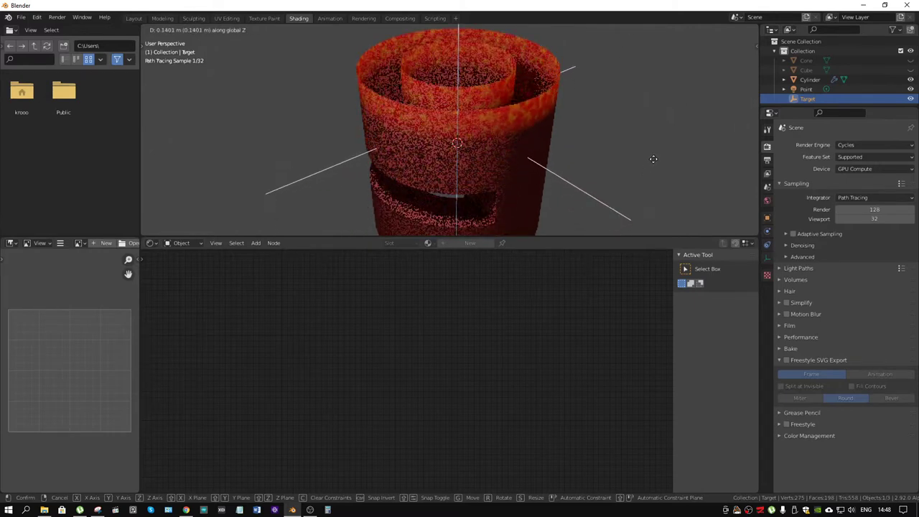
pyautogui.click(648, 191)
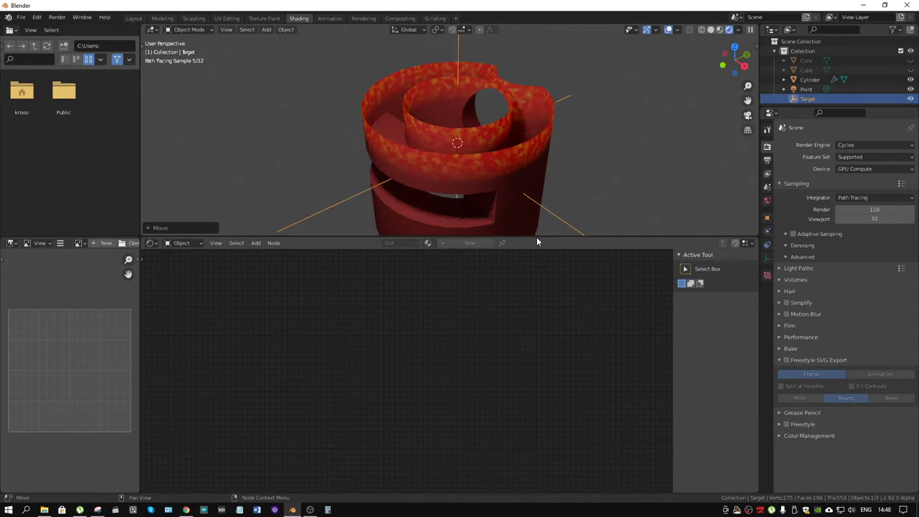
# Connect the lowest Mix Shader's output to the Volume input of the Material Output node in Burn_mat.
pyautogui.click(548, 149)
pyautogui.scroll(-3, 546, 358)
pyautogui.moveTo(546, 358); pyautogui.dragTo(416, 287, button='middle')
pyautogui.scroll(4, 435, 315)
pyautogui.moveTo(482, 293); pyautogui.dragTo(436, 365, button='middle')
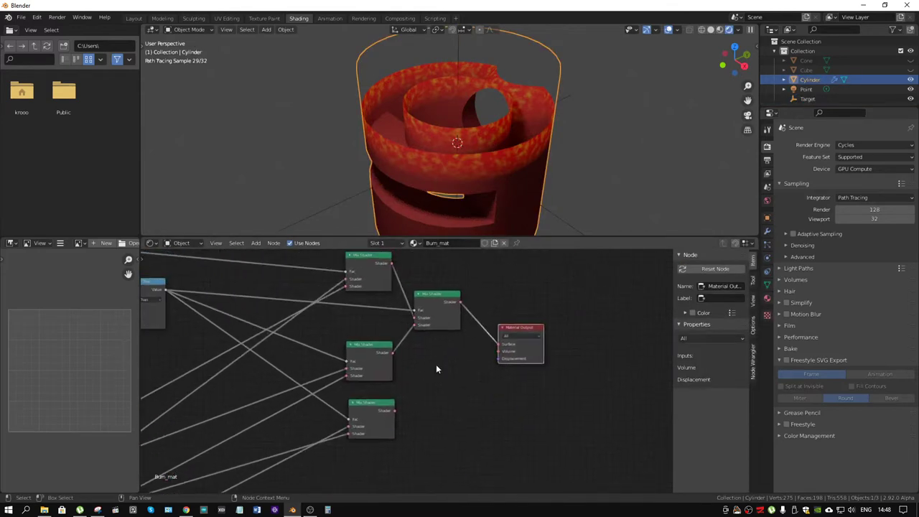
pyautogui.scroll(1, 436, 369)
pyautogui.moveTo(392, 421); pyautogui.dragTo(523, 350)
pyautogui.scroll(-4, 538, 141)
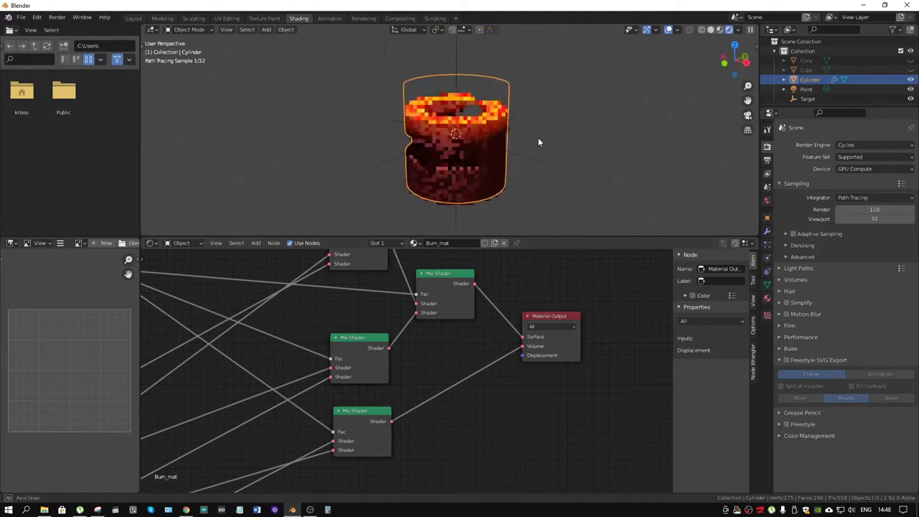